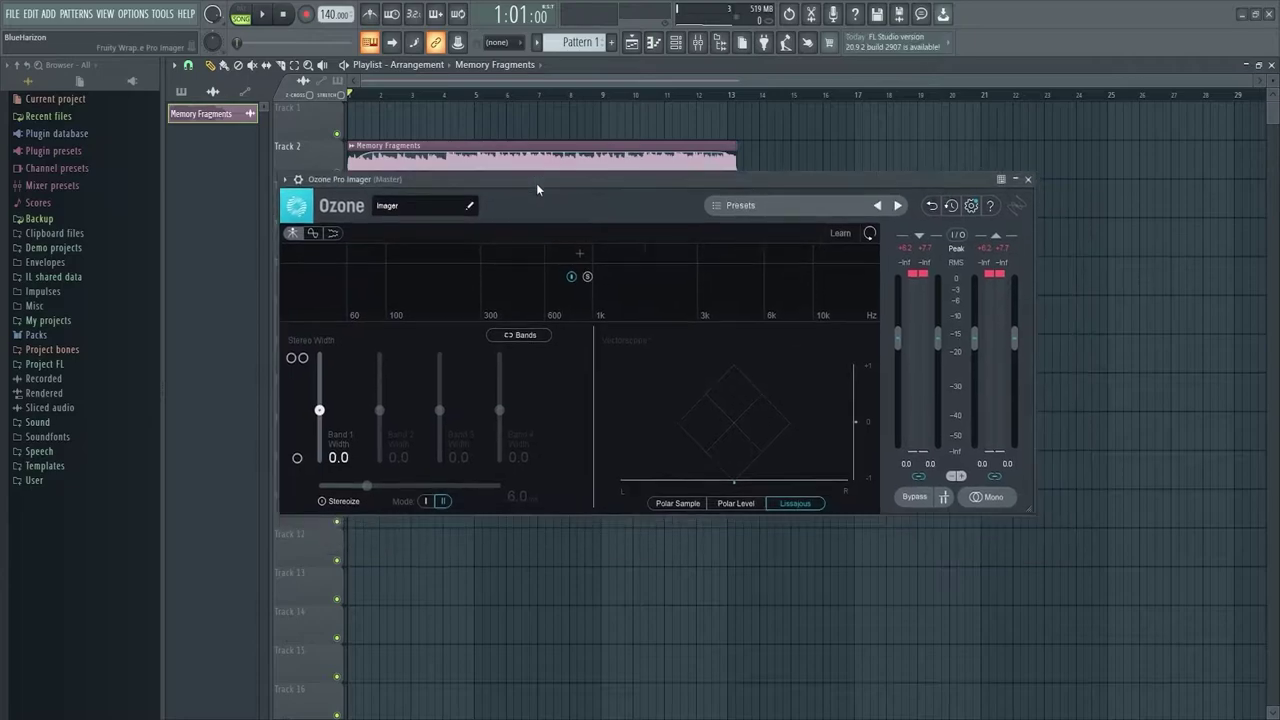
- Show the mixer and move the Insight Pro window over to the middle of it
left_click(700, 43)
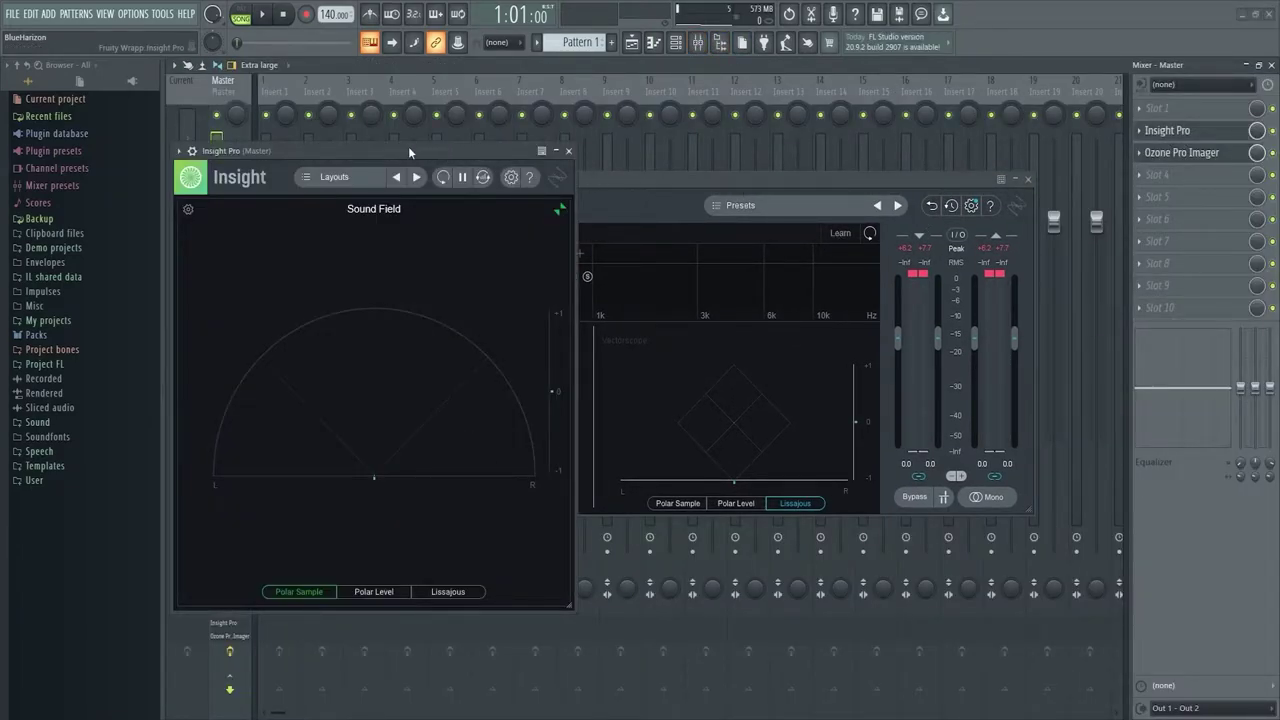
left_click_drag(408, 146, 631, 120)
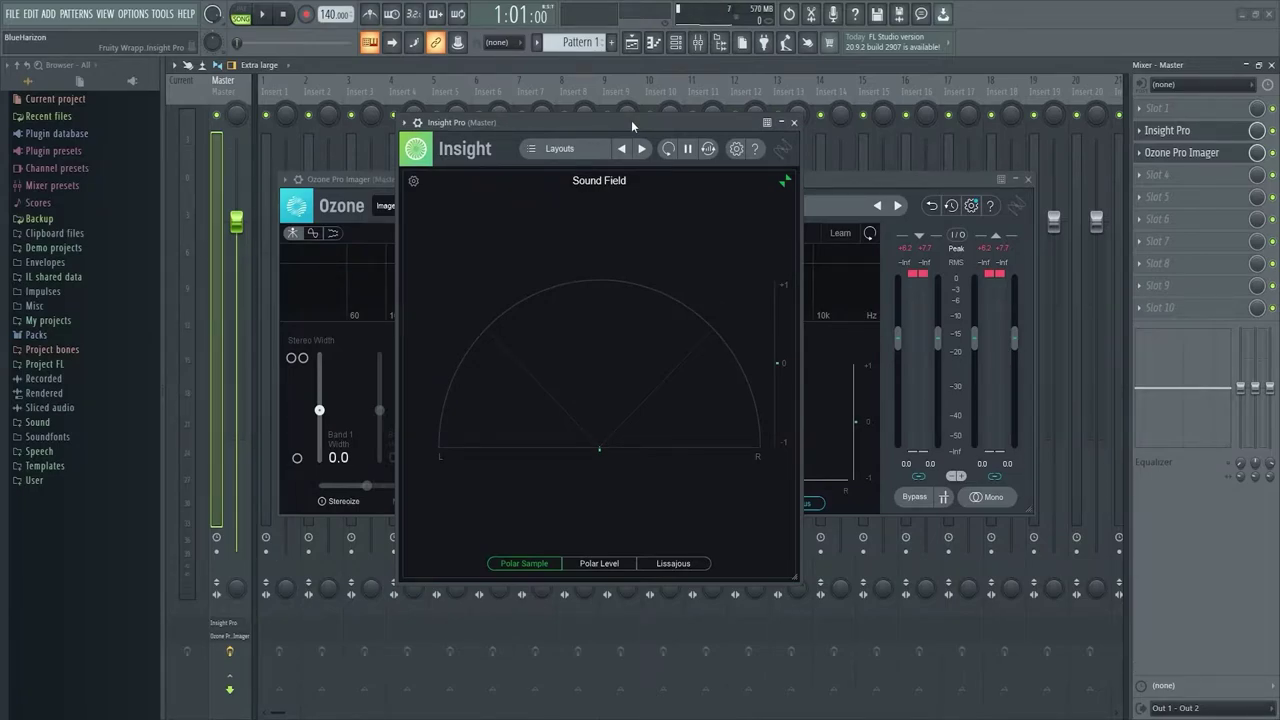
- Switch to the Opera browser and look over the Ozone Imager 2 product page on Plugin Boutique
mouse_move(400, 712)
left_click(400, 665)
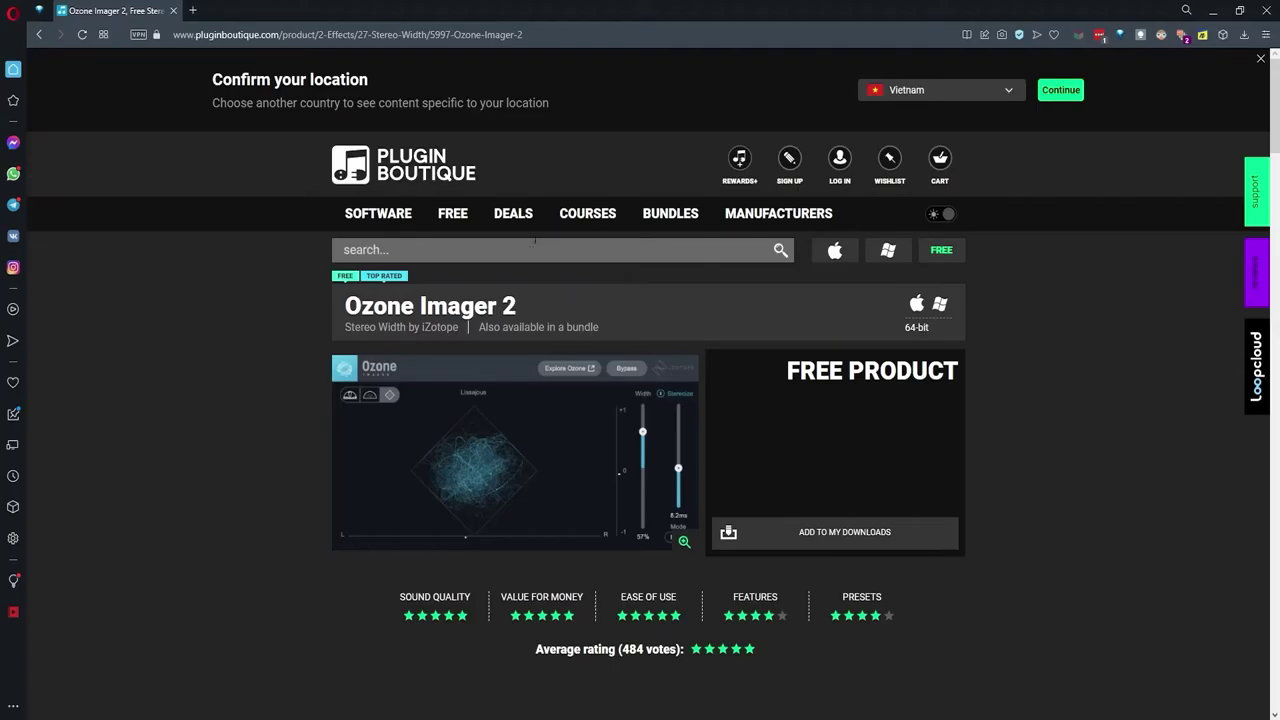
scroll(692, 368, "down", 1)
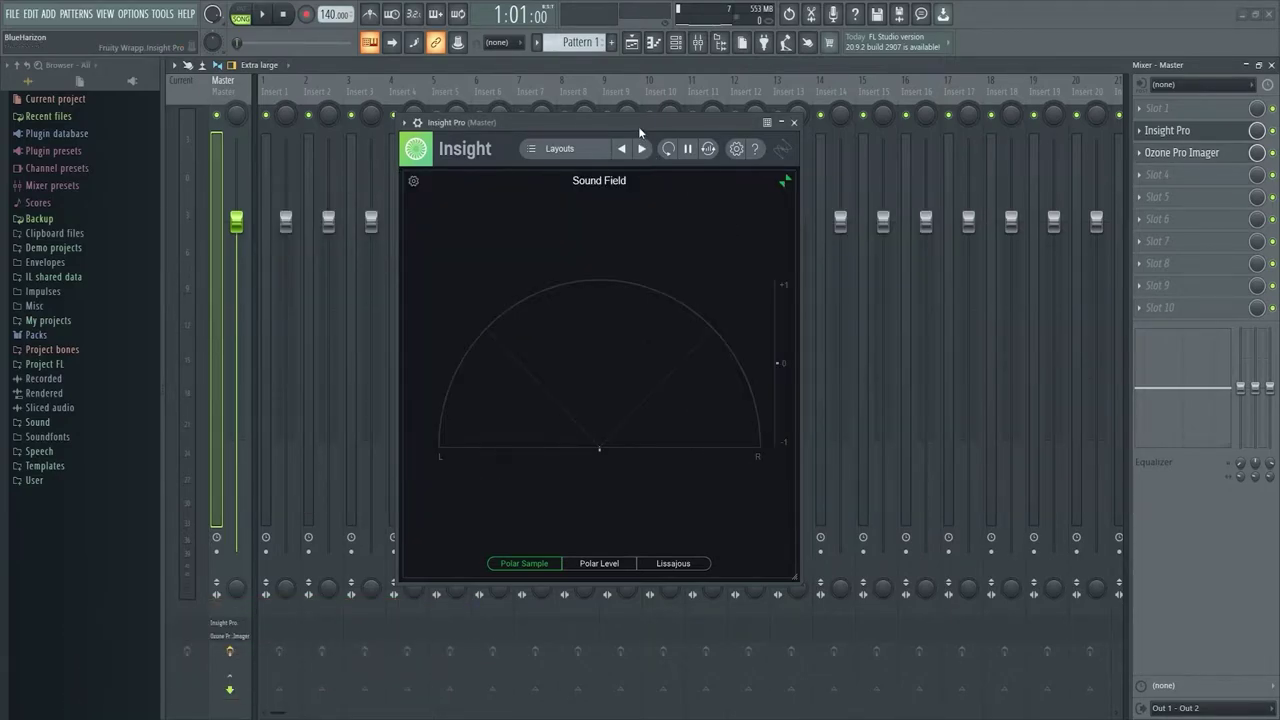
- Close the Ozone Pro Imager window and position the Insight Pro window clear of the Master channel strip
left_click_drag(640, 130, 709, 170)
left_click(1185, 153)
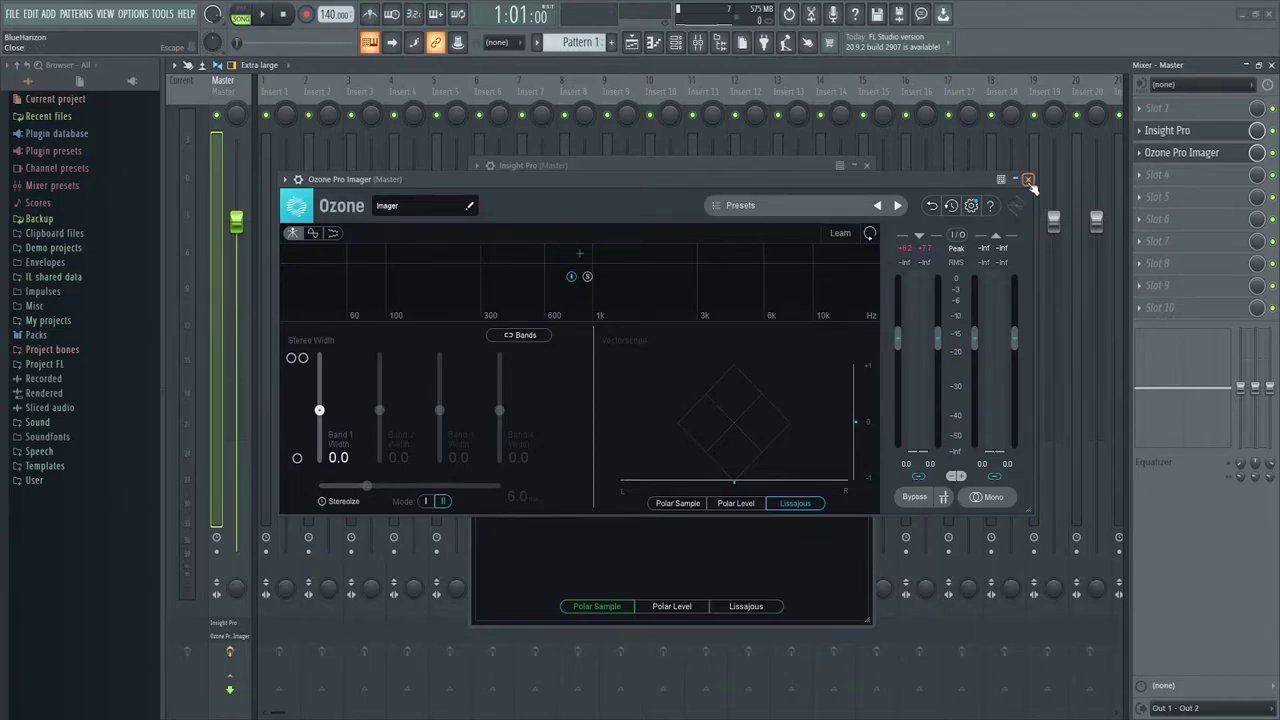
left_click(1028, 180)
left_click_drag(686, 162, 730, 175)
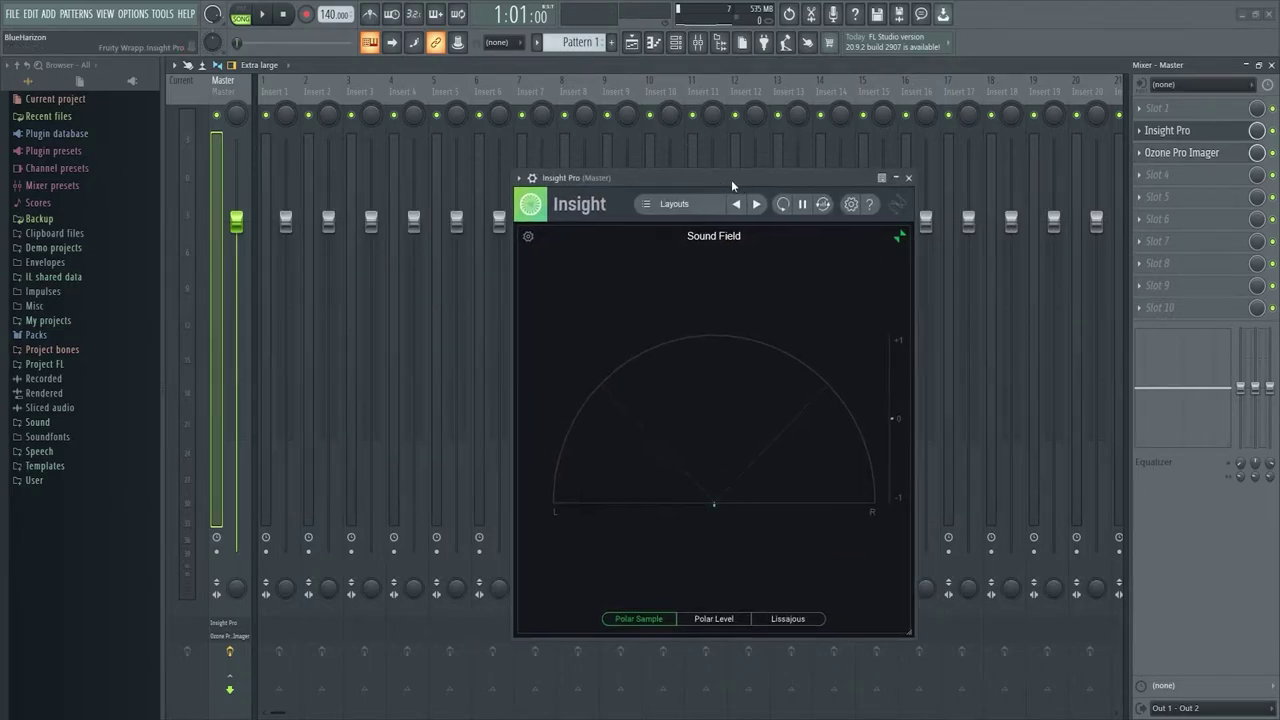
- Load Patcher into the first effect slot of the Master track and apply its Mid side preset
left_click(1190, 108)
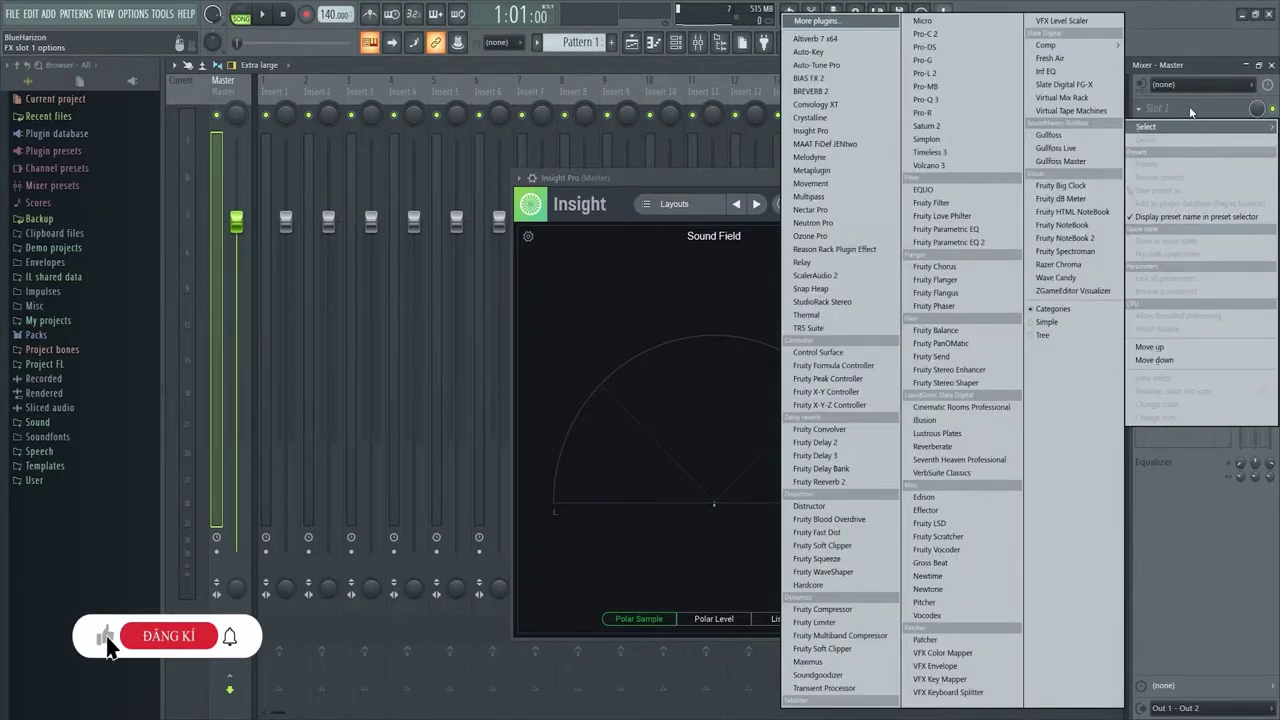
left_click(975, 640)
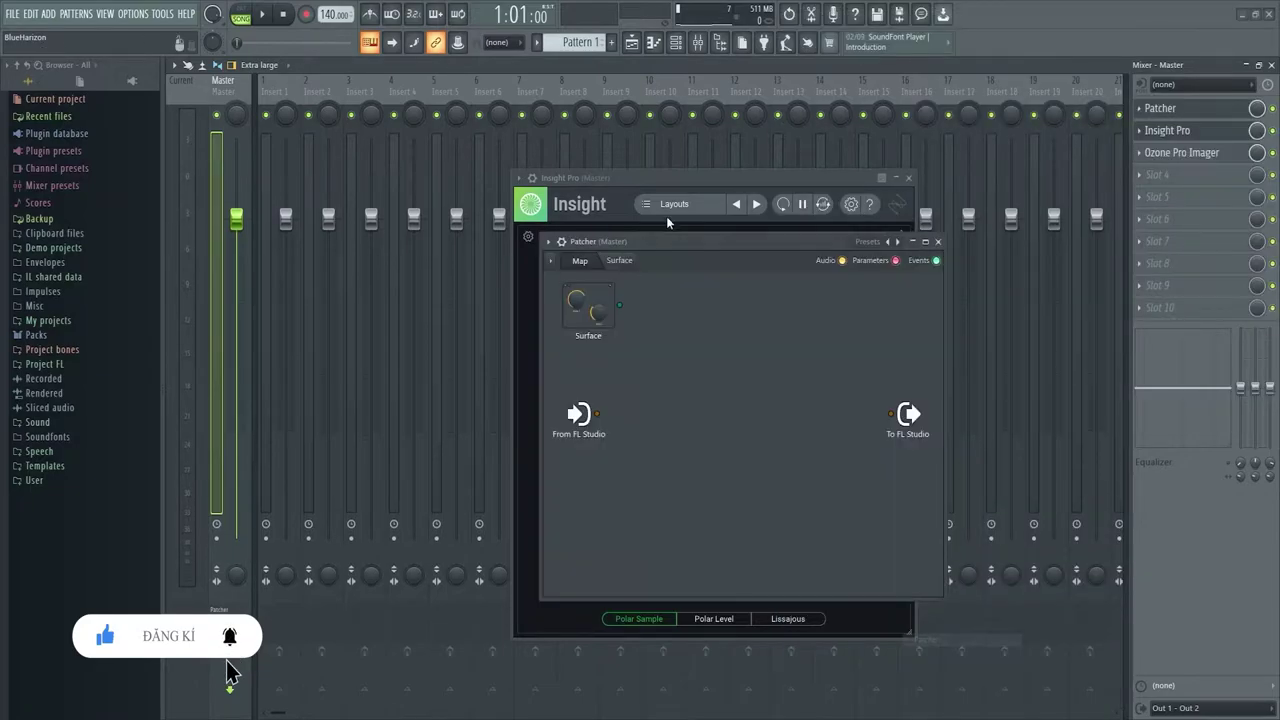
left_click_drag(716, 243, 498, 157)
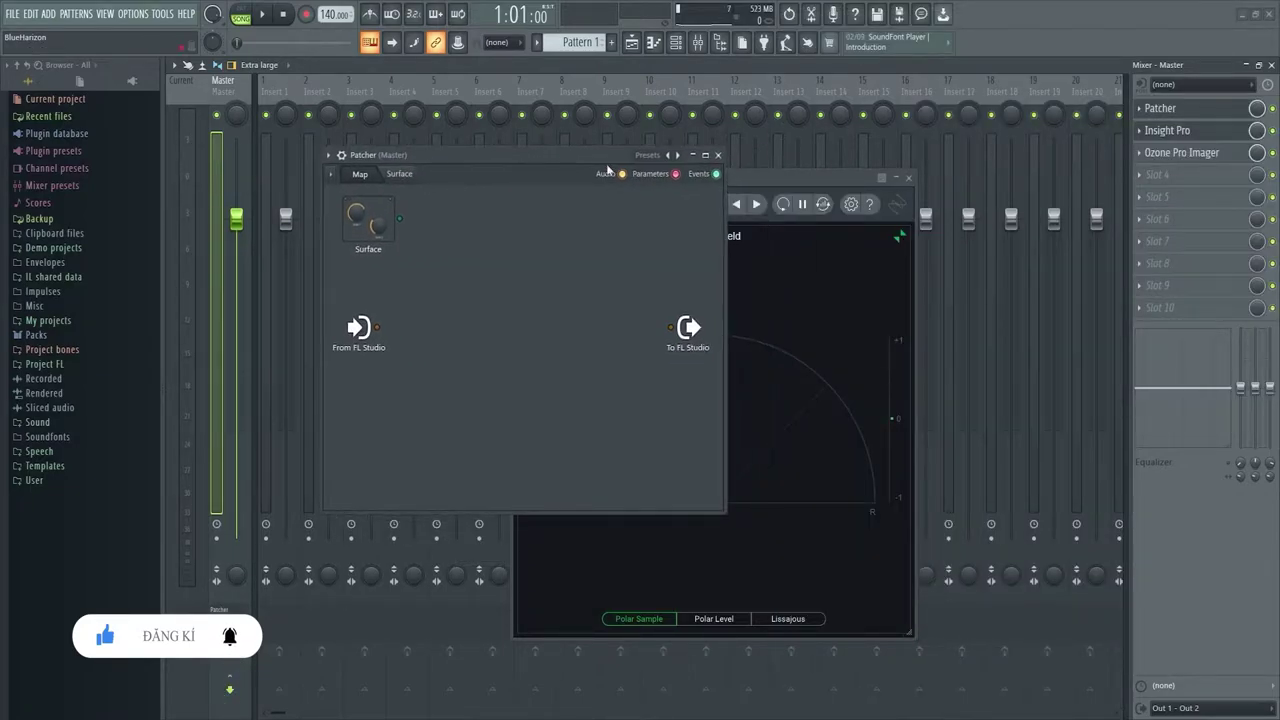
left_click(647, 156)
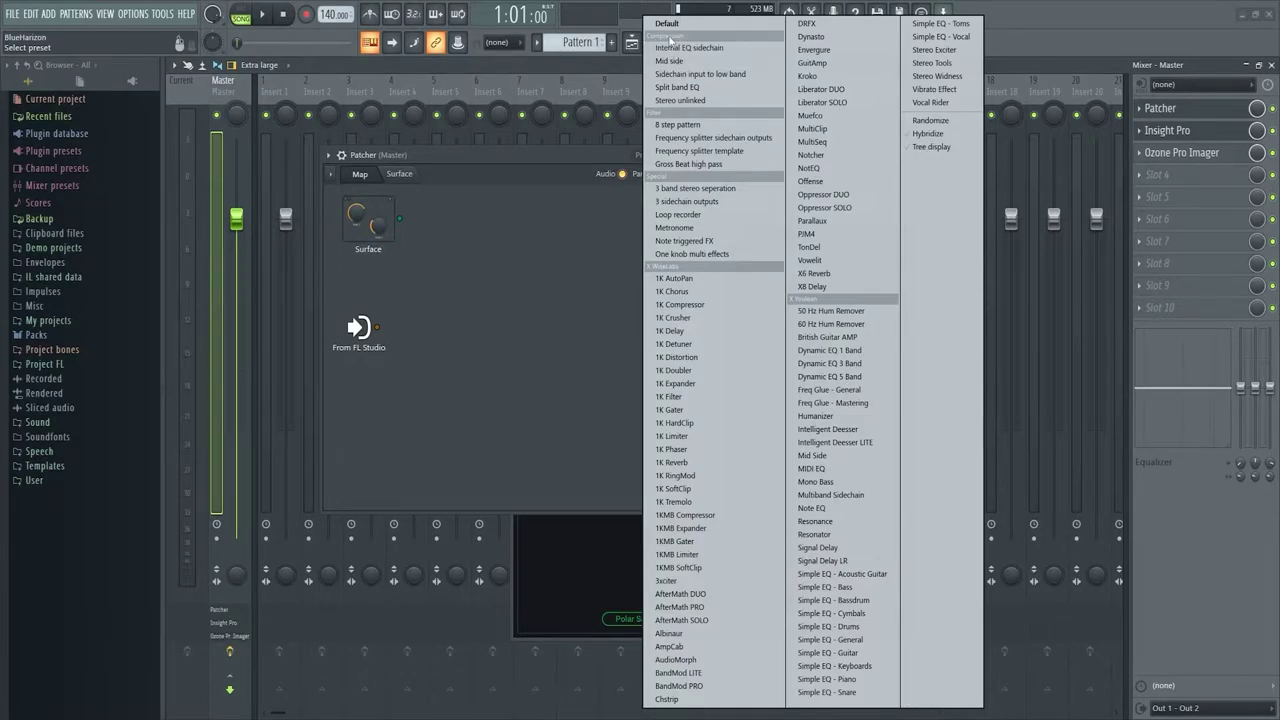
left_click(670, 61)
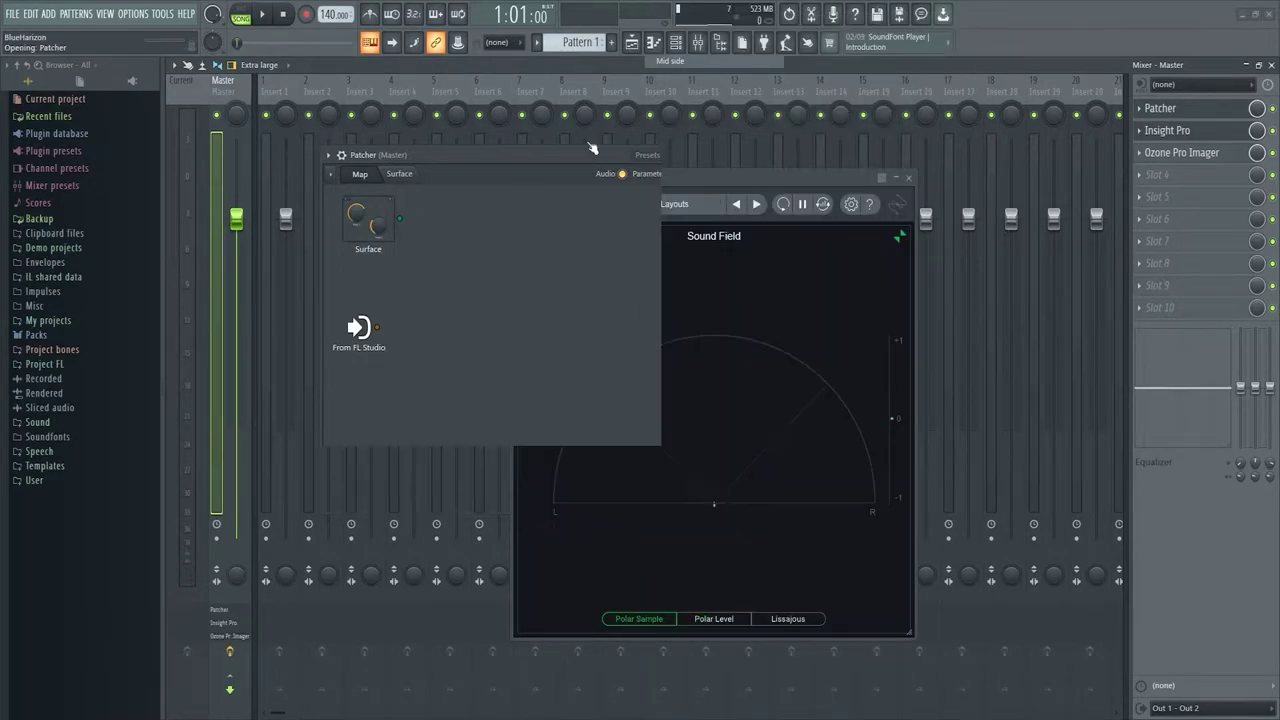
- Close the Patcher map and arrange the MID and SIDE limiter windows one above the other beside Insight Pro
left_click_drag(523, 157, 516, 242)
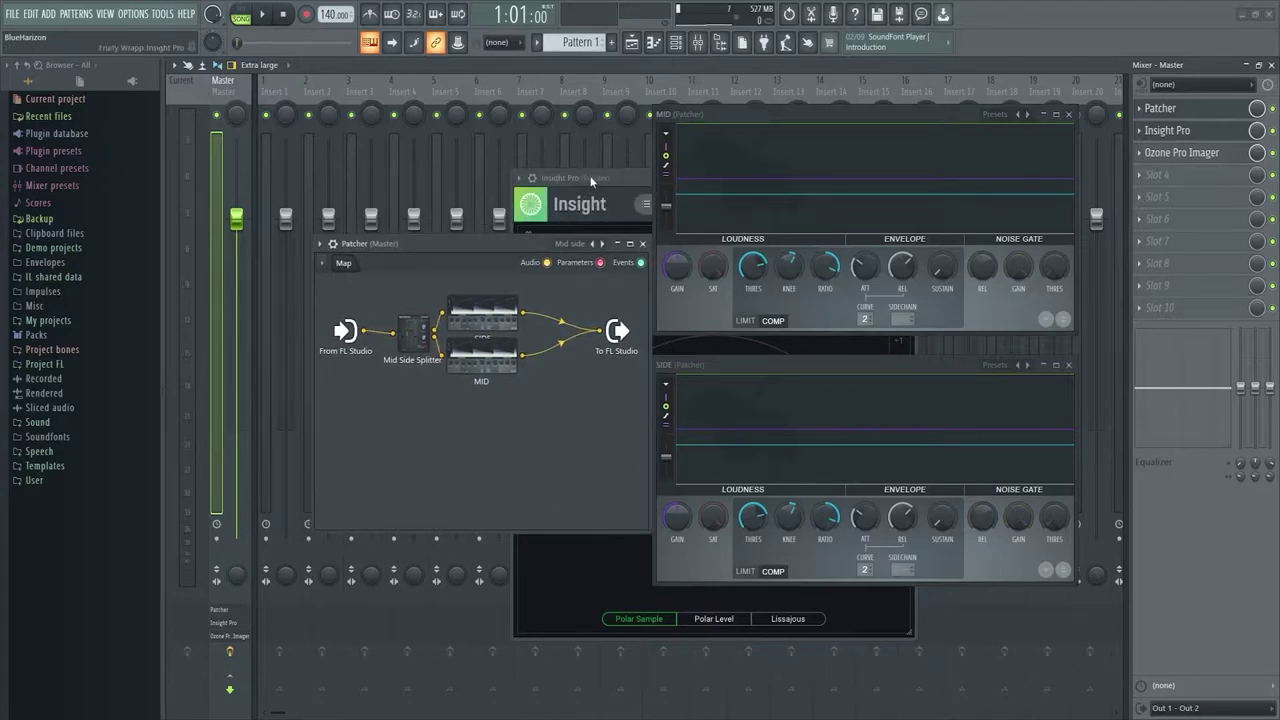
left_click_drag(787, 120, 840, 106)
left_click_drag(782, 358, 848, 357)
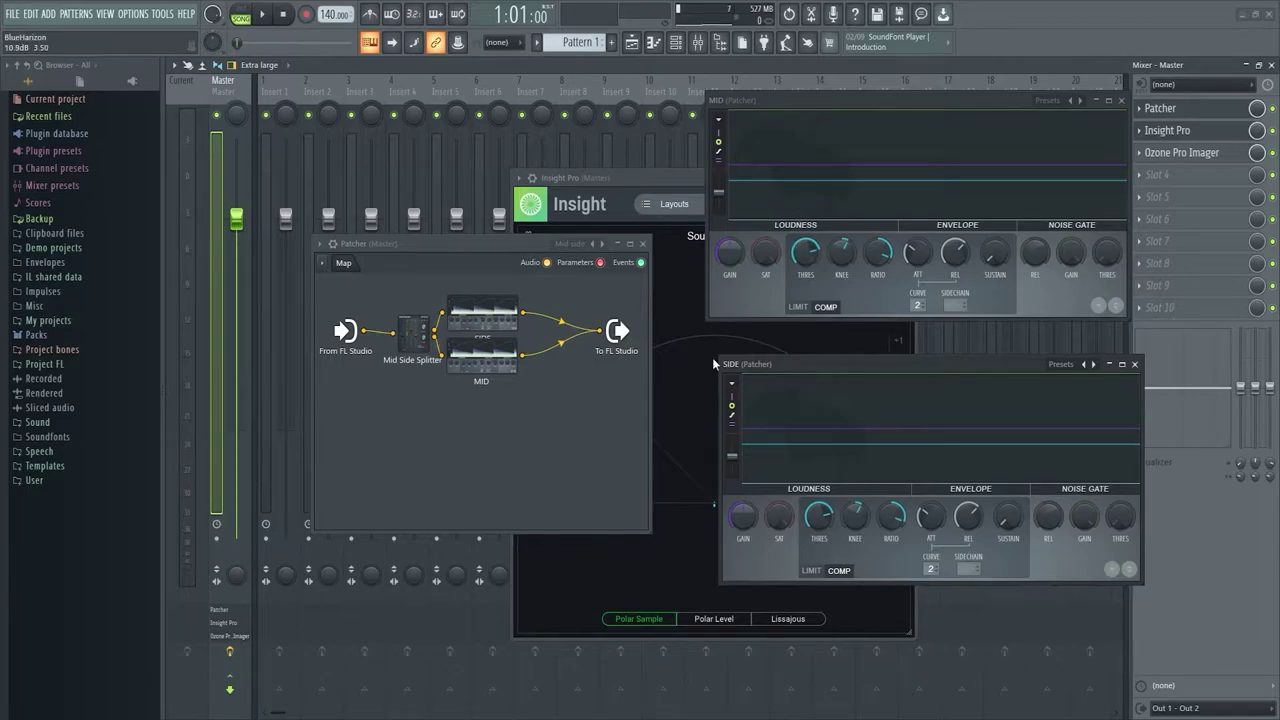
left_click_drag(459, 242, 414, 257)
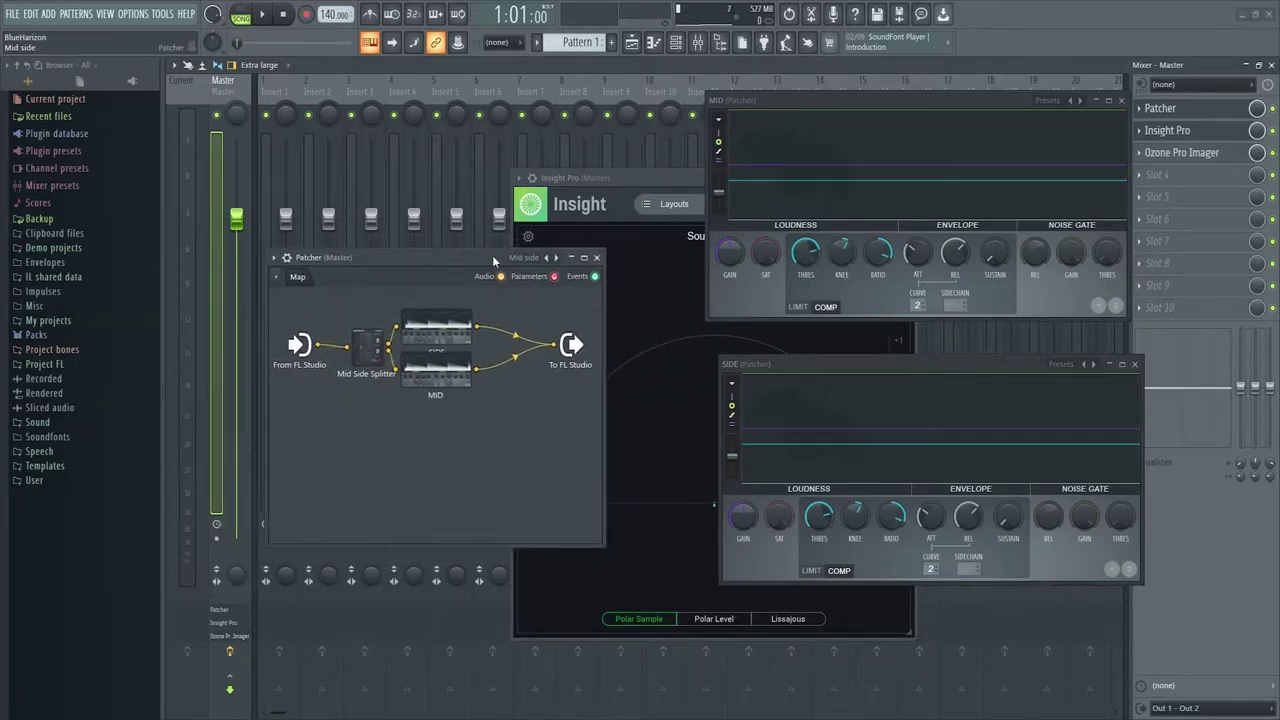
left_click(597, 258)
left_click_drag(630, 178, 404, 111)
left_click_drag(839, 363, 823, 335)
left_click_drag(805, 100, 797, 105)
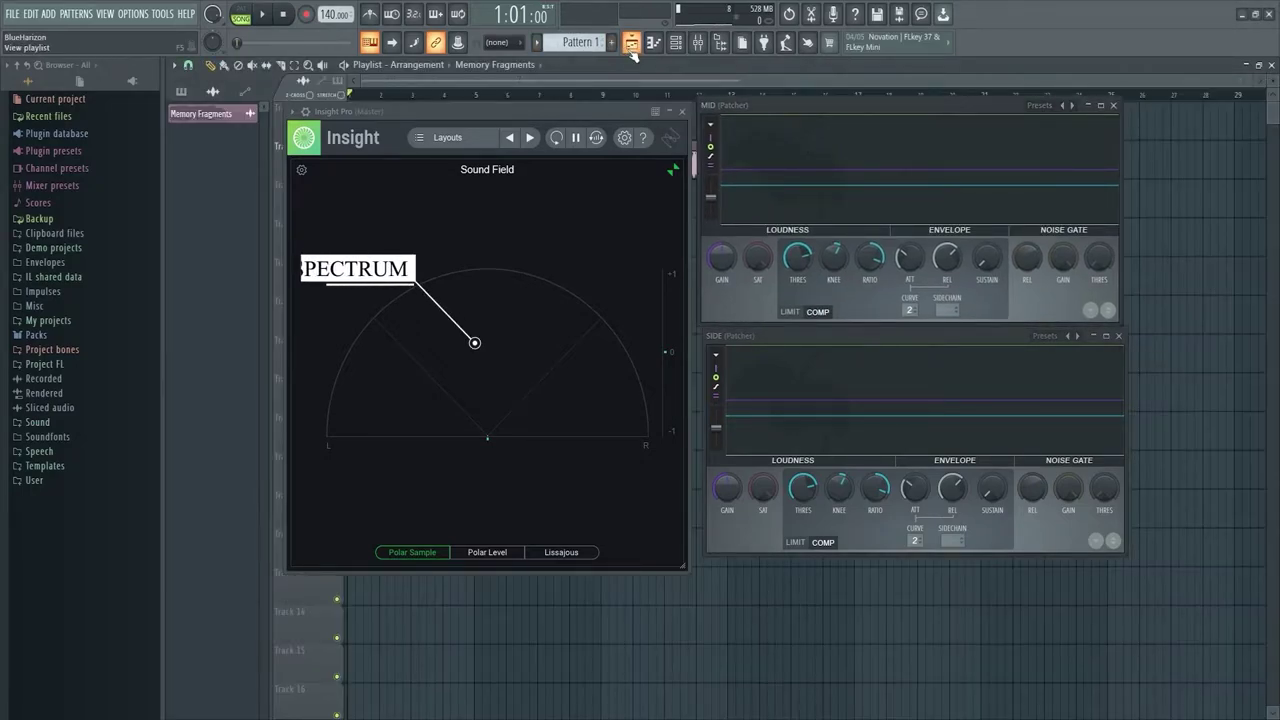
- Play the song and compare the Lissajous, Polar Level and Polar Sample views of its sound field, ending on Polar Sample
left_click(264, 21)
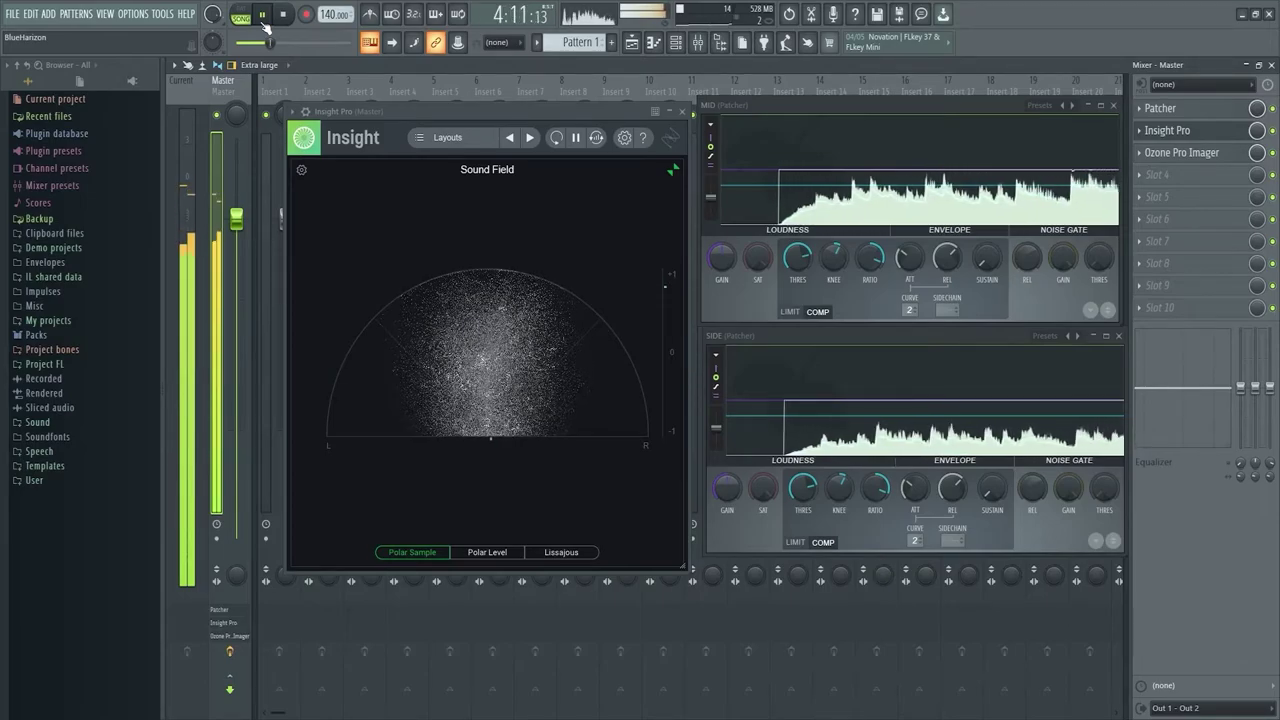
left_click(548, 552)
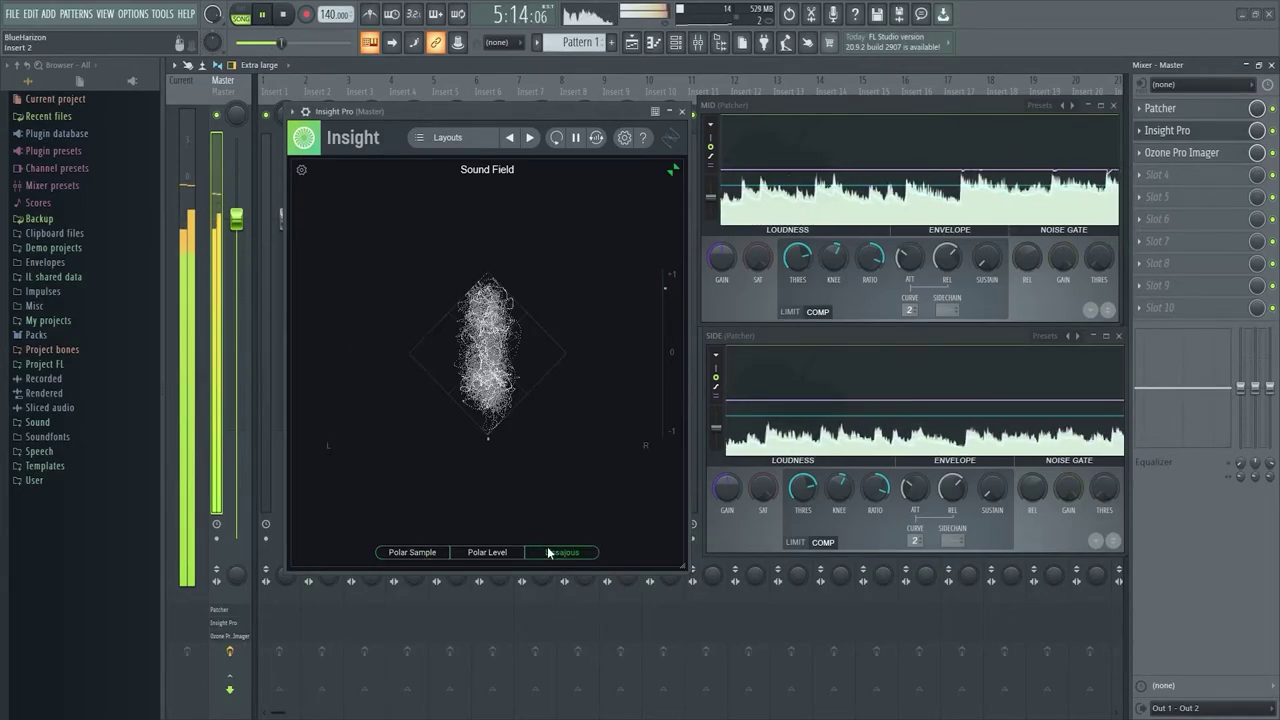
left_click(495, 553)
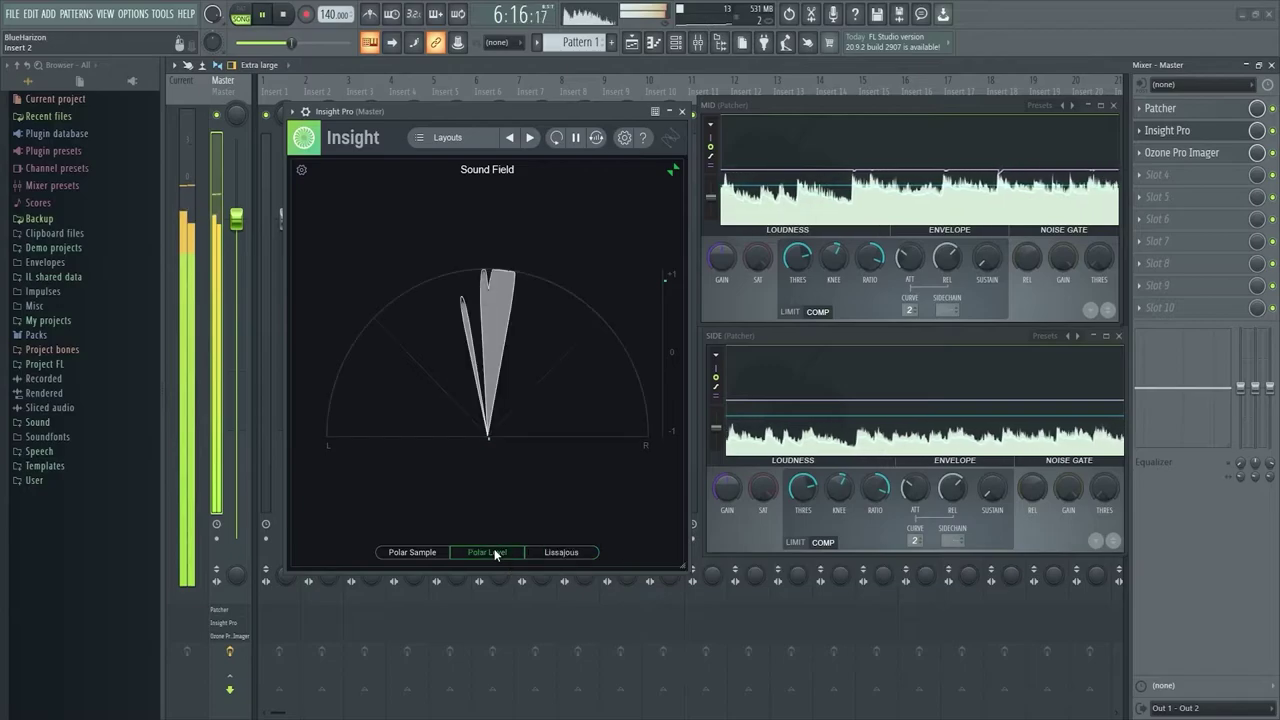
left_click(573, 556)
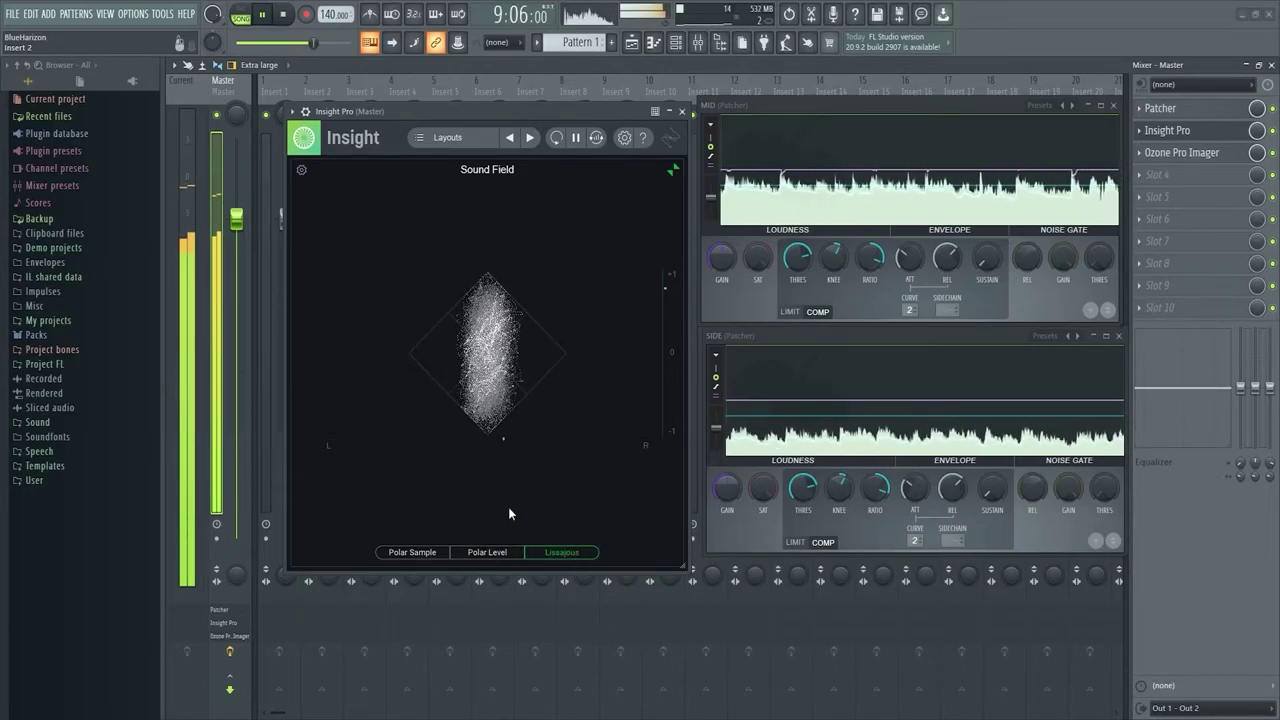
left_click(411, 553)
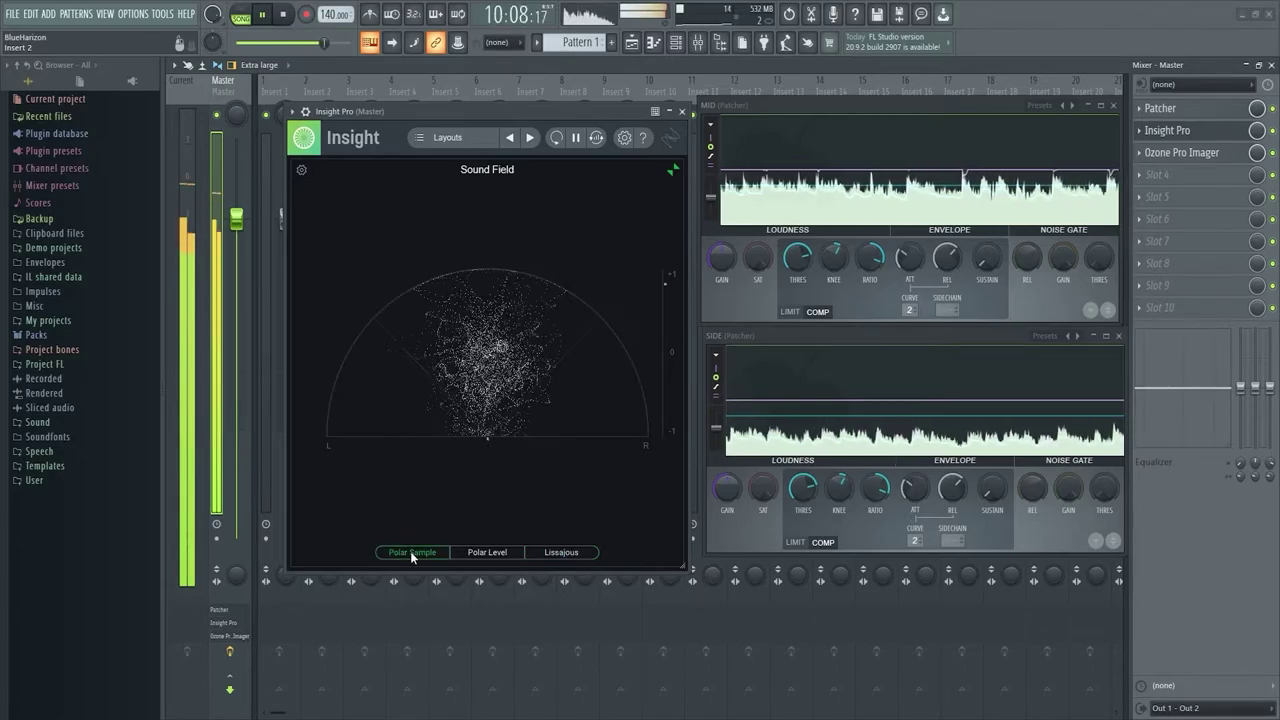
left_click(265, 16)
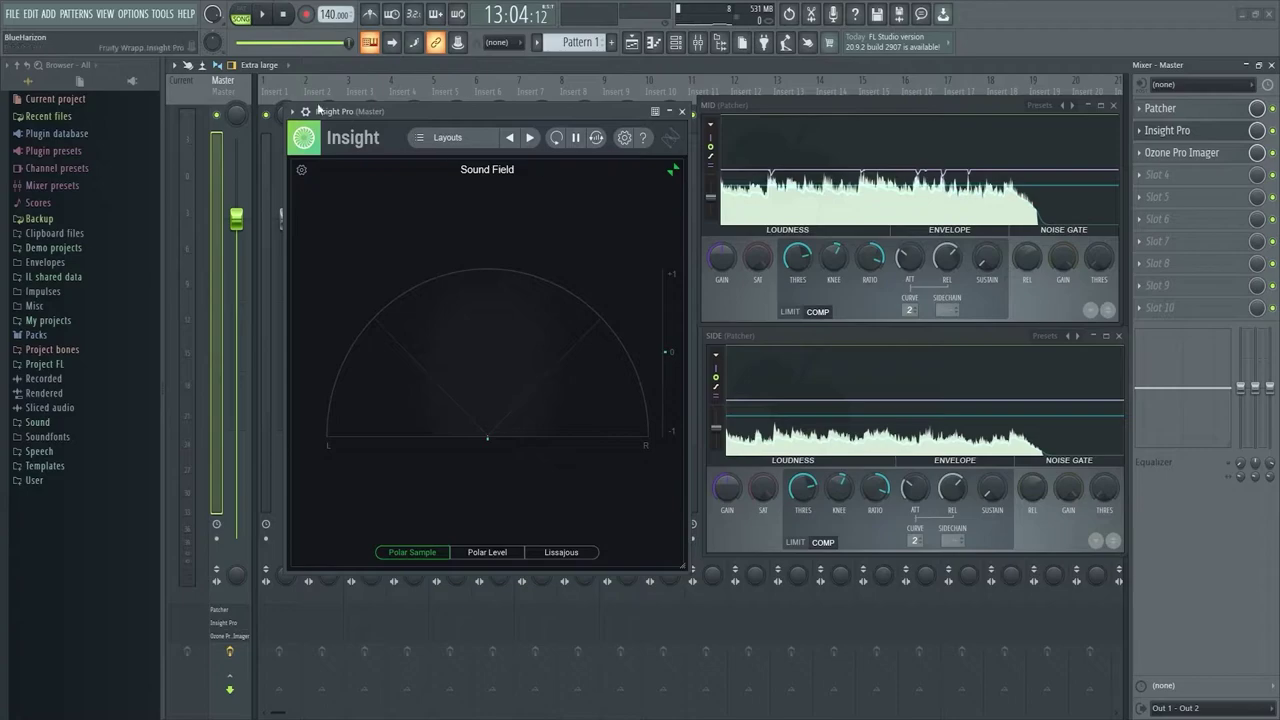
- Lower the MID compressor's threshold to its minimum during playback, restore the threshold, and pause the song
left_click(268, 15)
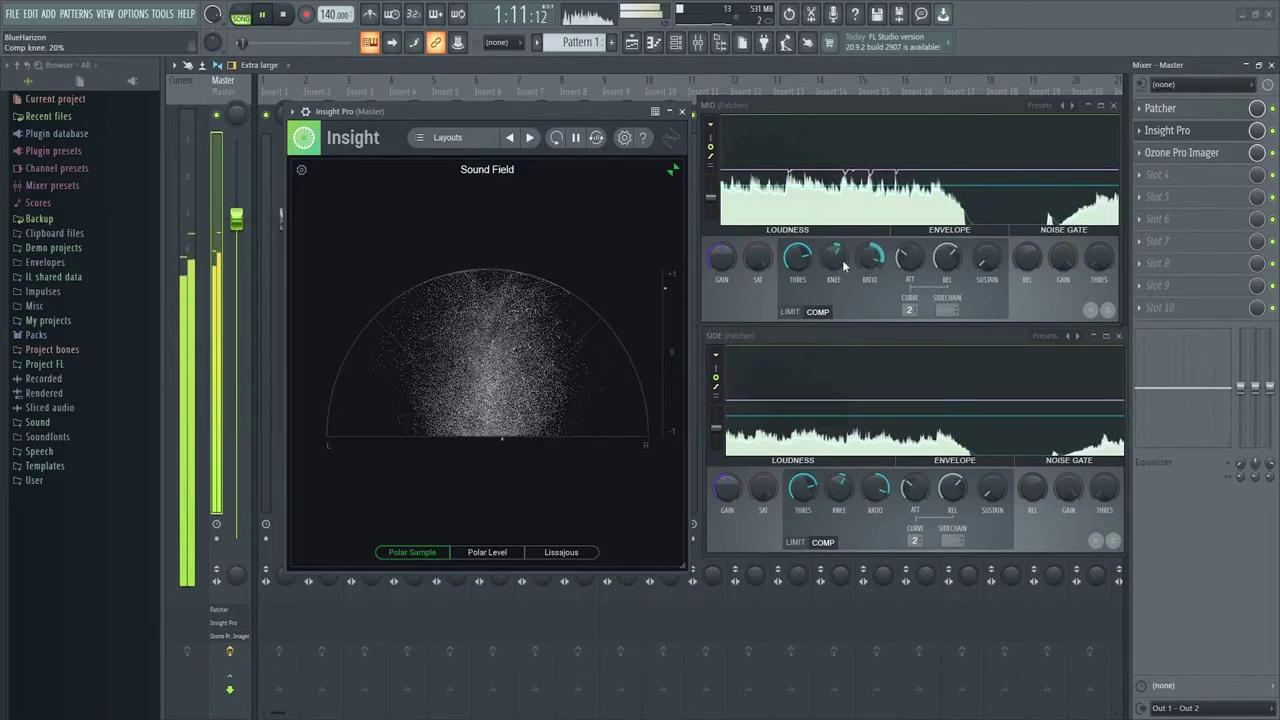
left_click_drag(808, 262, 808, 354)
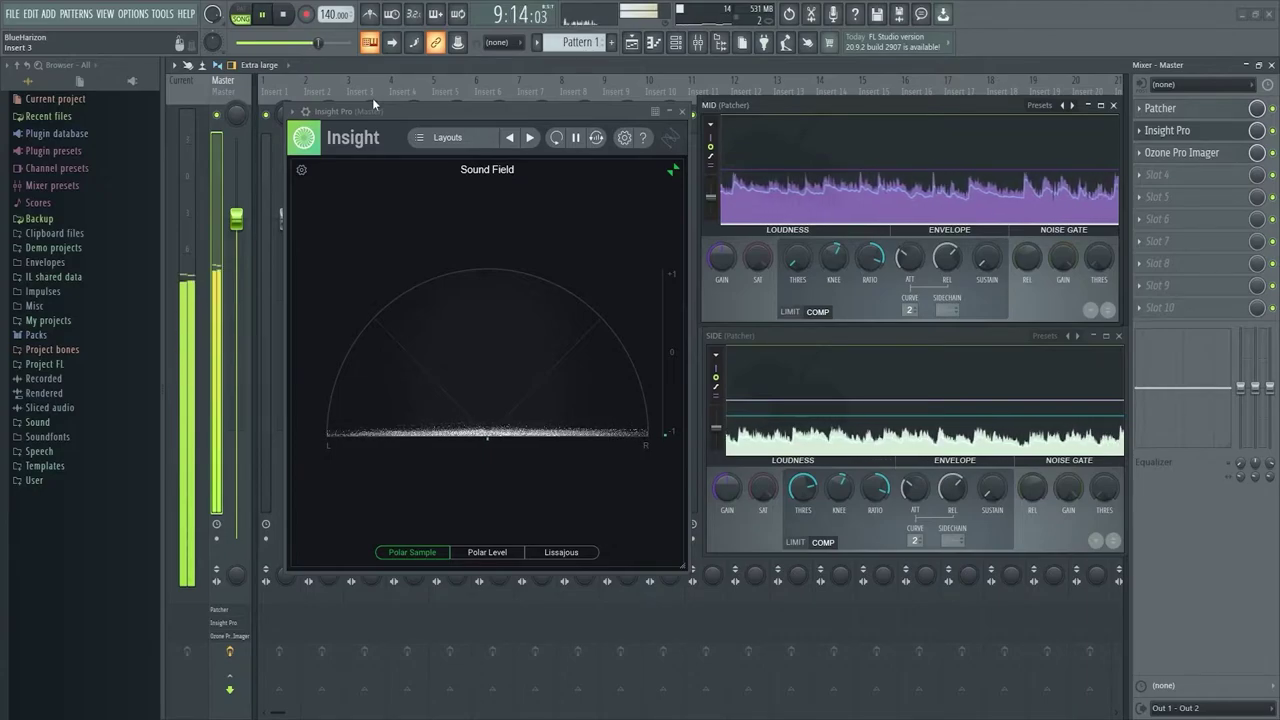
right_click(797, 259)
left_click(816, 264)
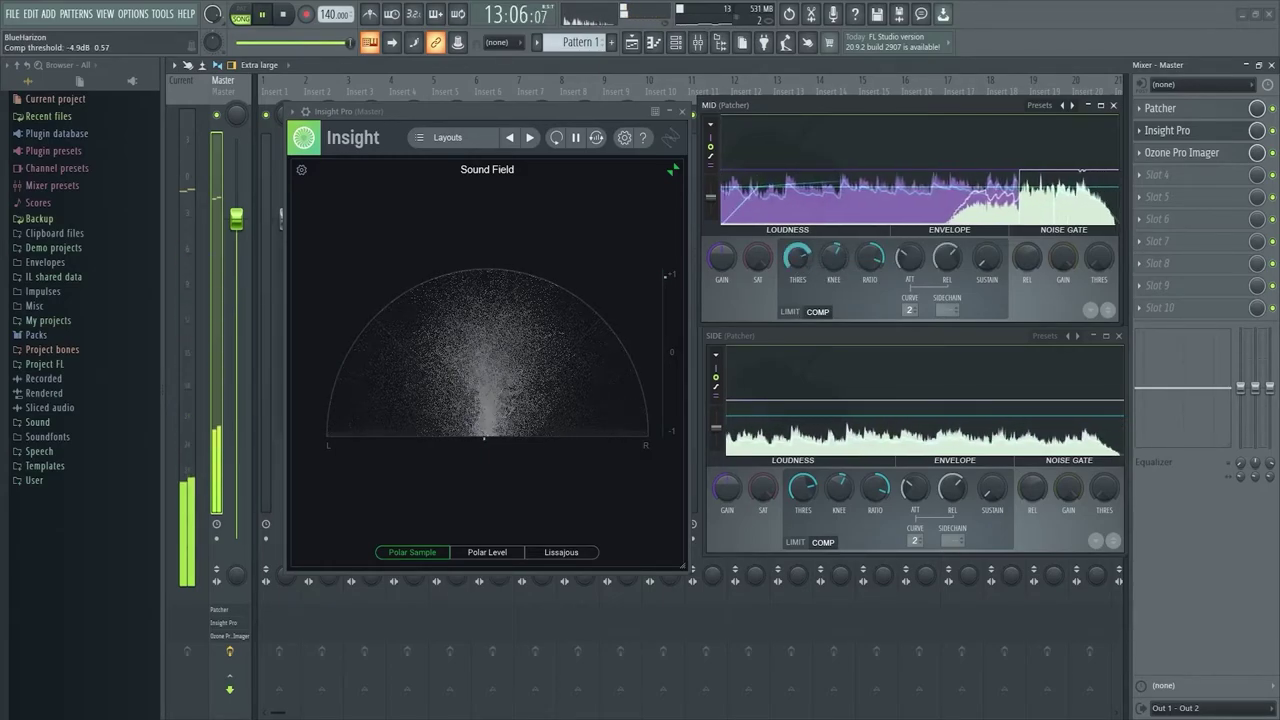
left_click(262, 14)
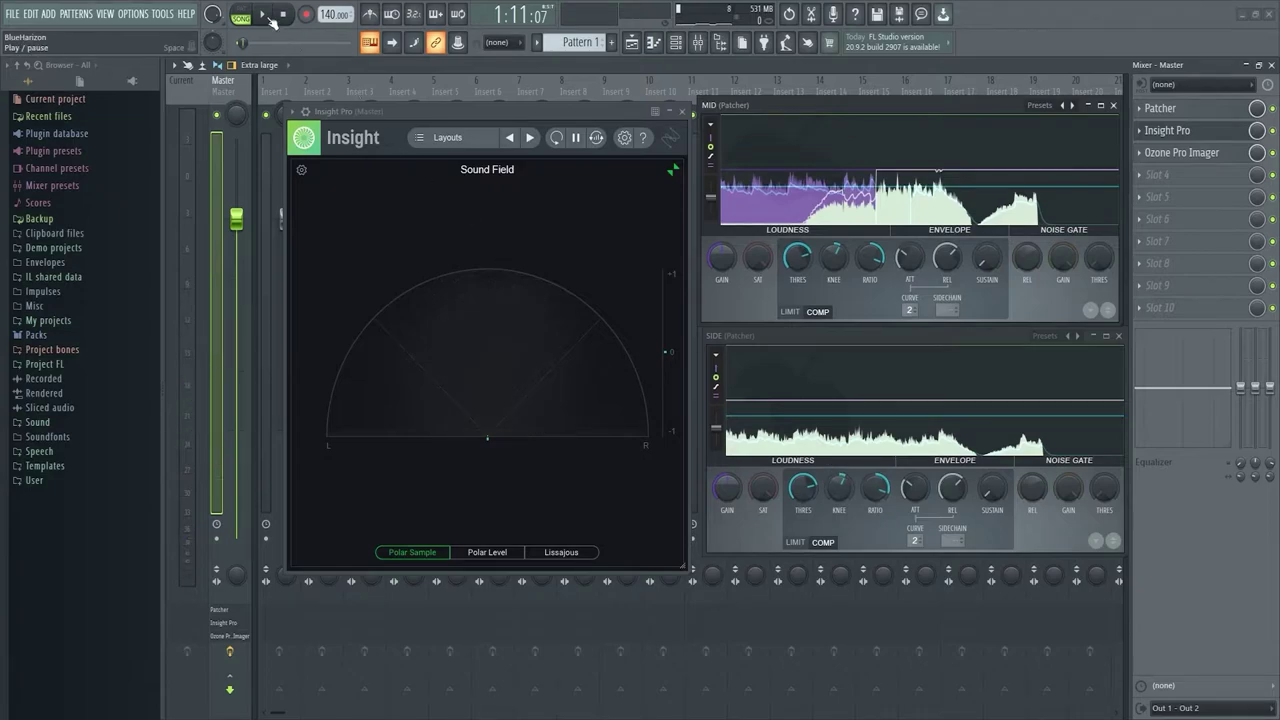
- Play the song, lower the SIDE compressor's threshold to -60 dB, and raise it back up
left_click(262, 14)
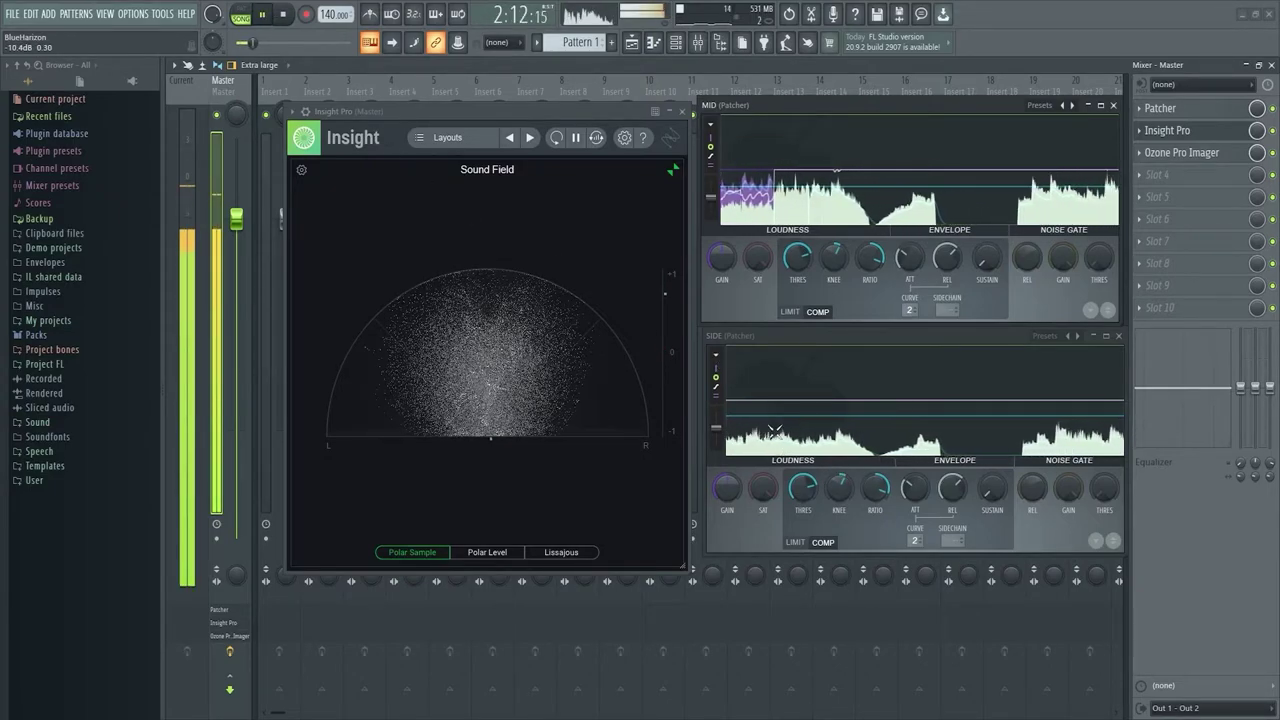
left_click_drag(775, 432, 775, 500)
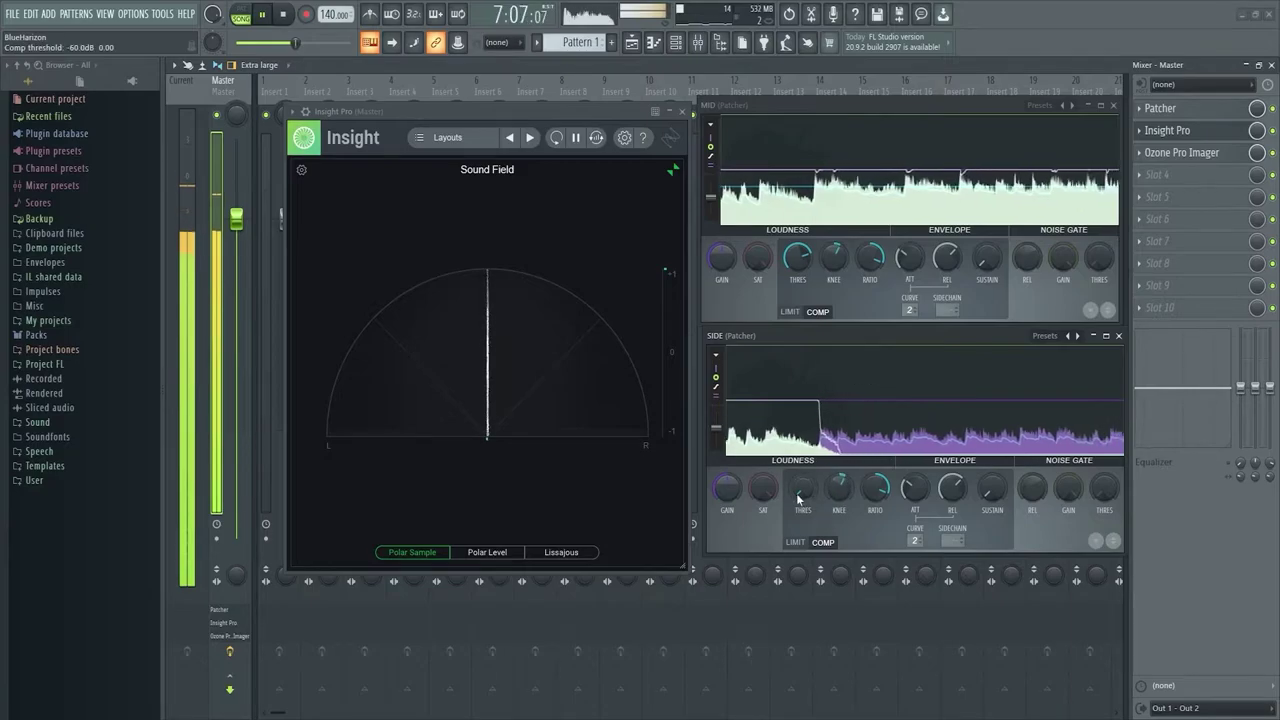
left_click_drag(803, 462, 803, 418)
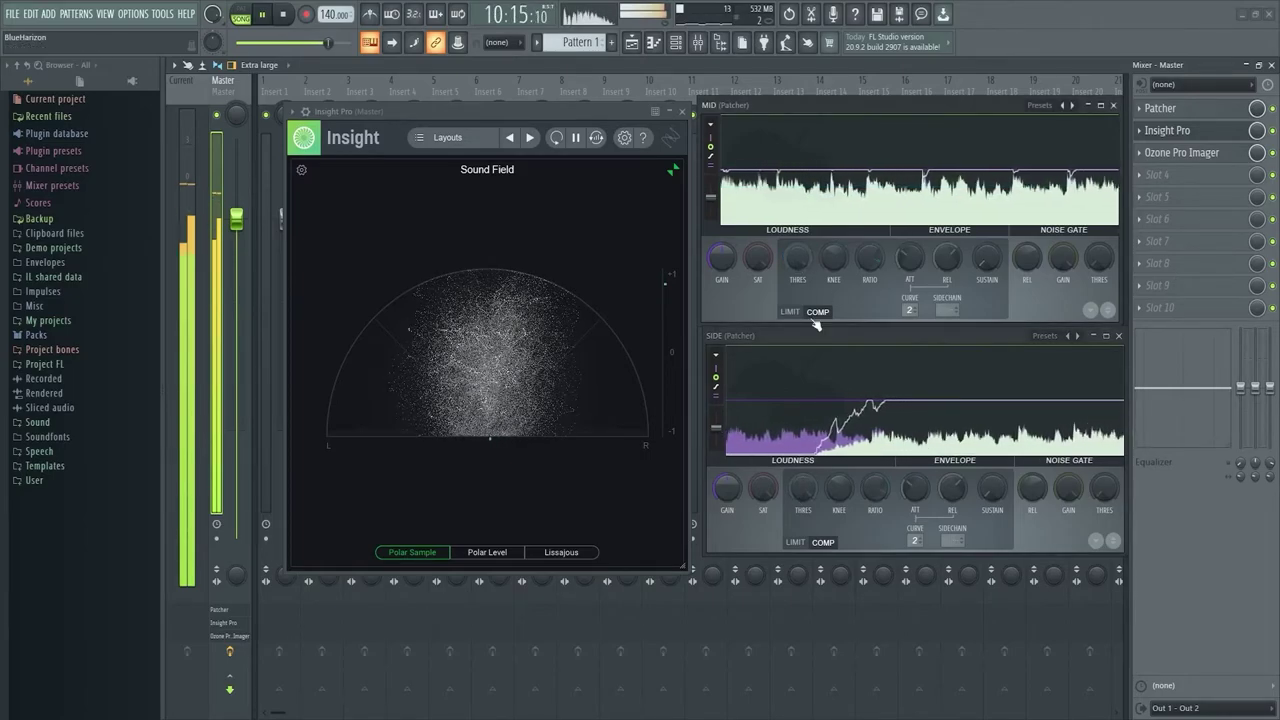
- Pause the song and realign the Insight Pro and SIDE windows with the MID window
left_click(262, 14)
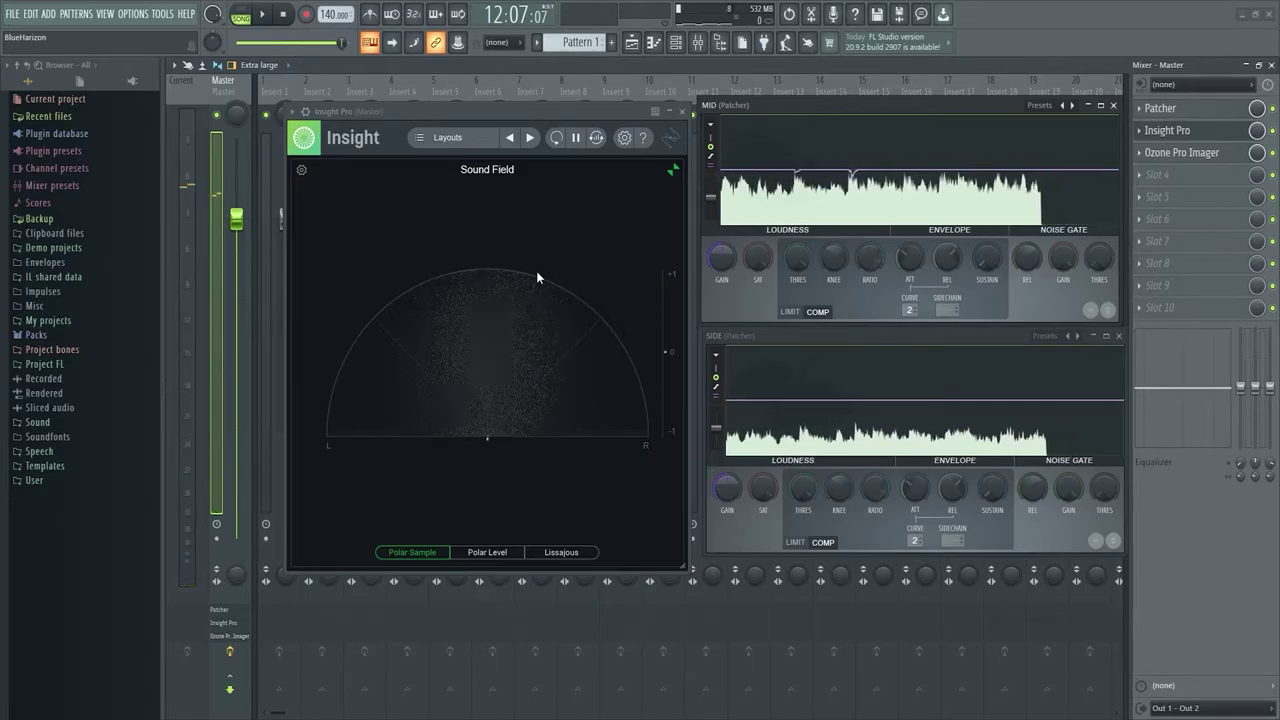
left_click_drag(507, 110, 492, 89)
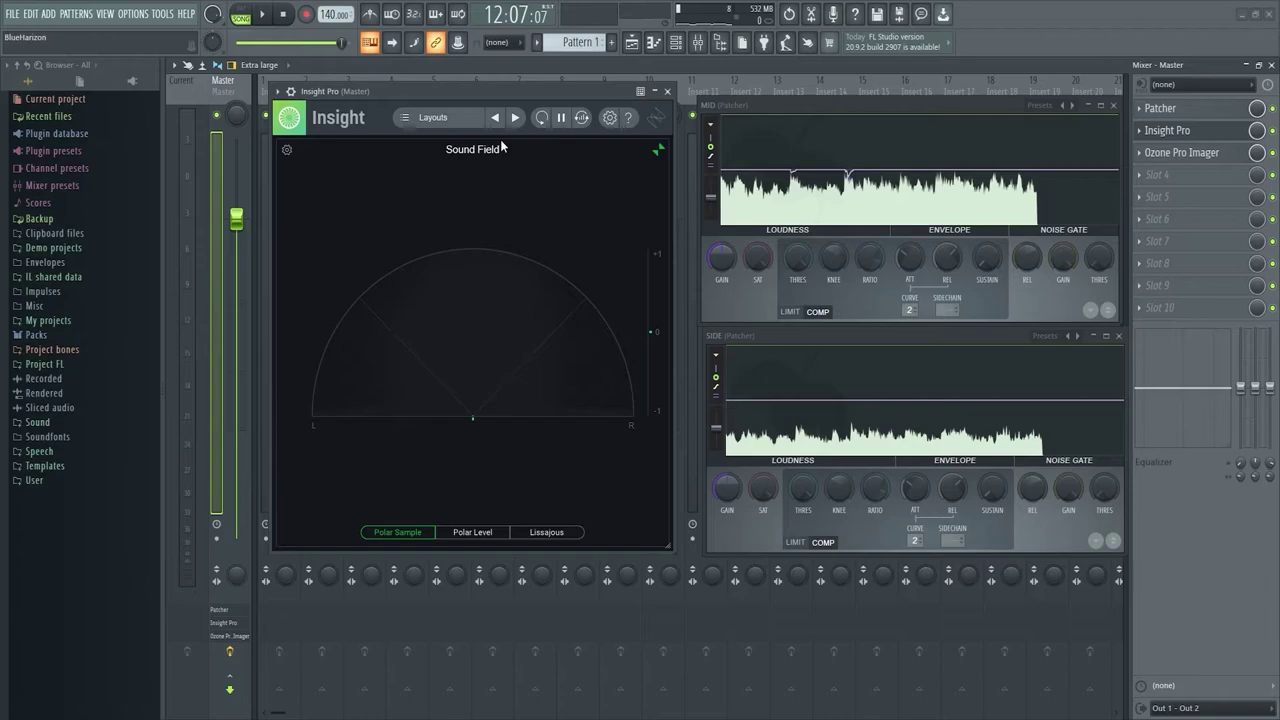
left_click_drag(863, 346, 857, 349)
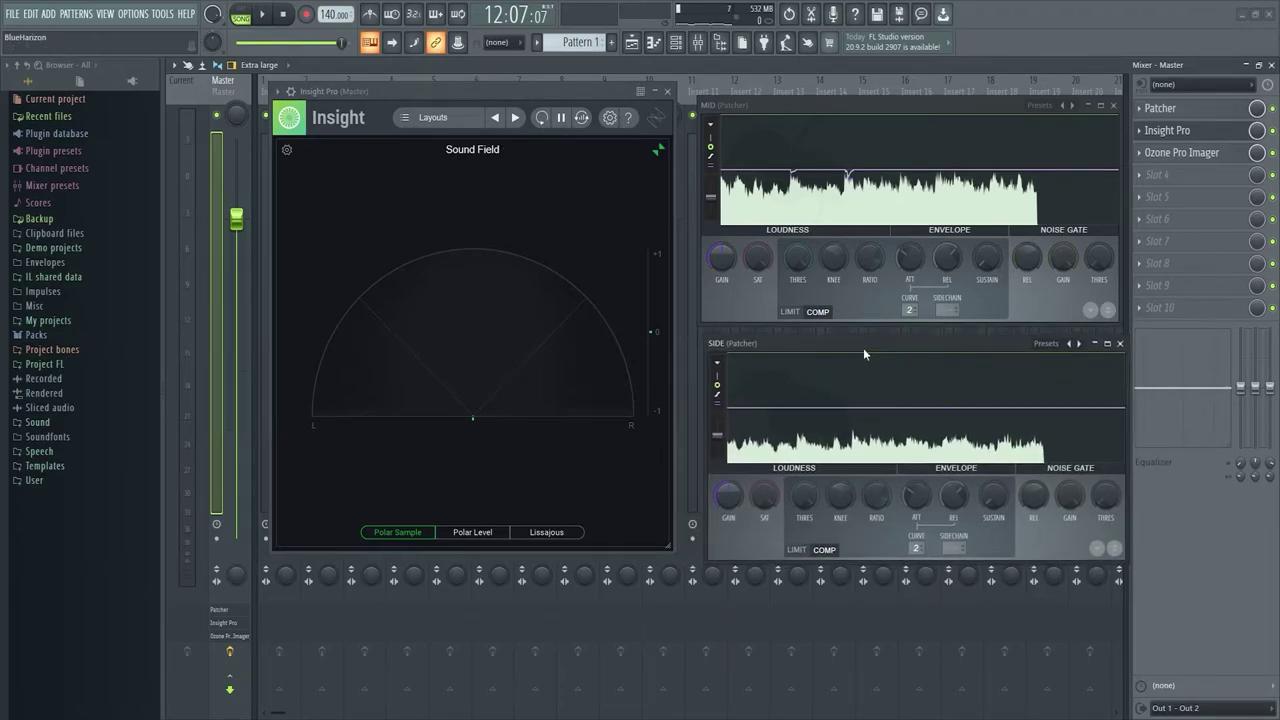
- During playback, set the SIDE compressor to a threshold of about -16.4 dB and a ratio of about 10.3:1, with a longer attack
left_click(266, 16)
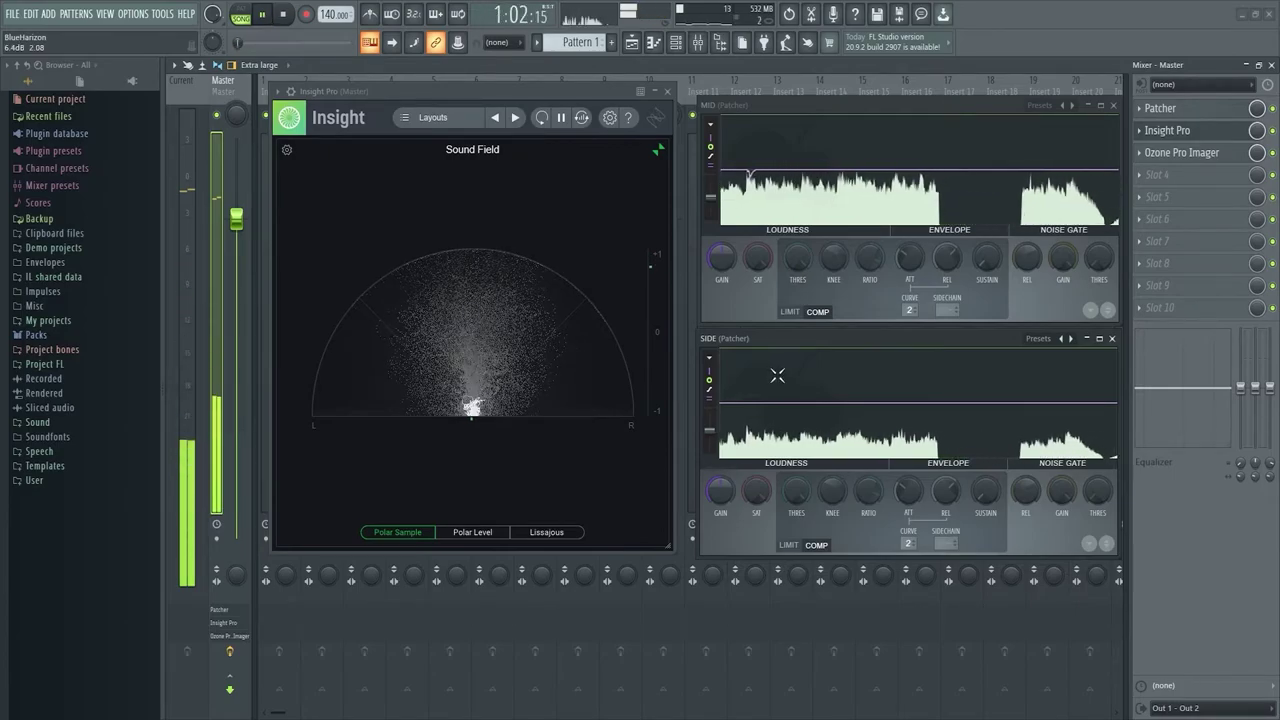
mouse_move(797, 490)
left_mouse_down()
mouse_move(797, 470)
mouse_move(797, 494)
left_mouse_up()
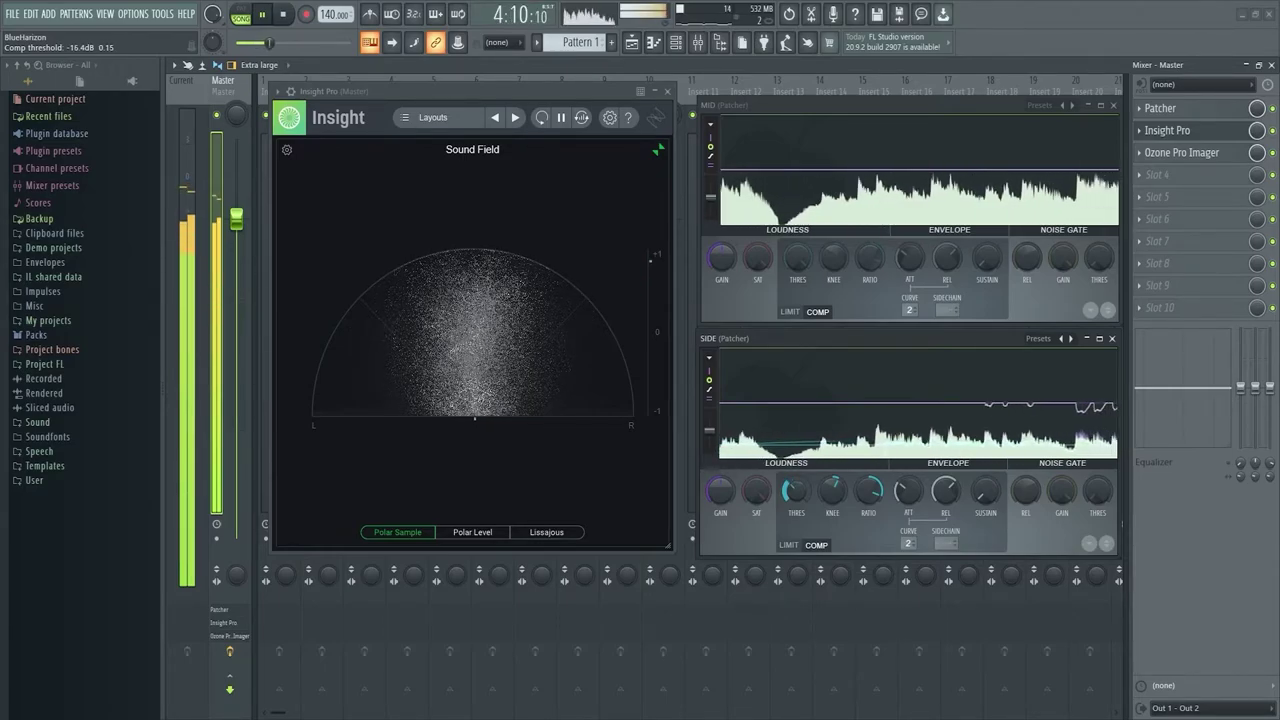
left_click_drag(868, 490, 868, 472)
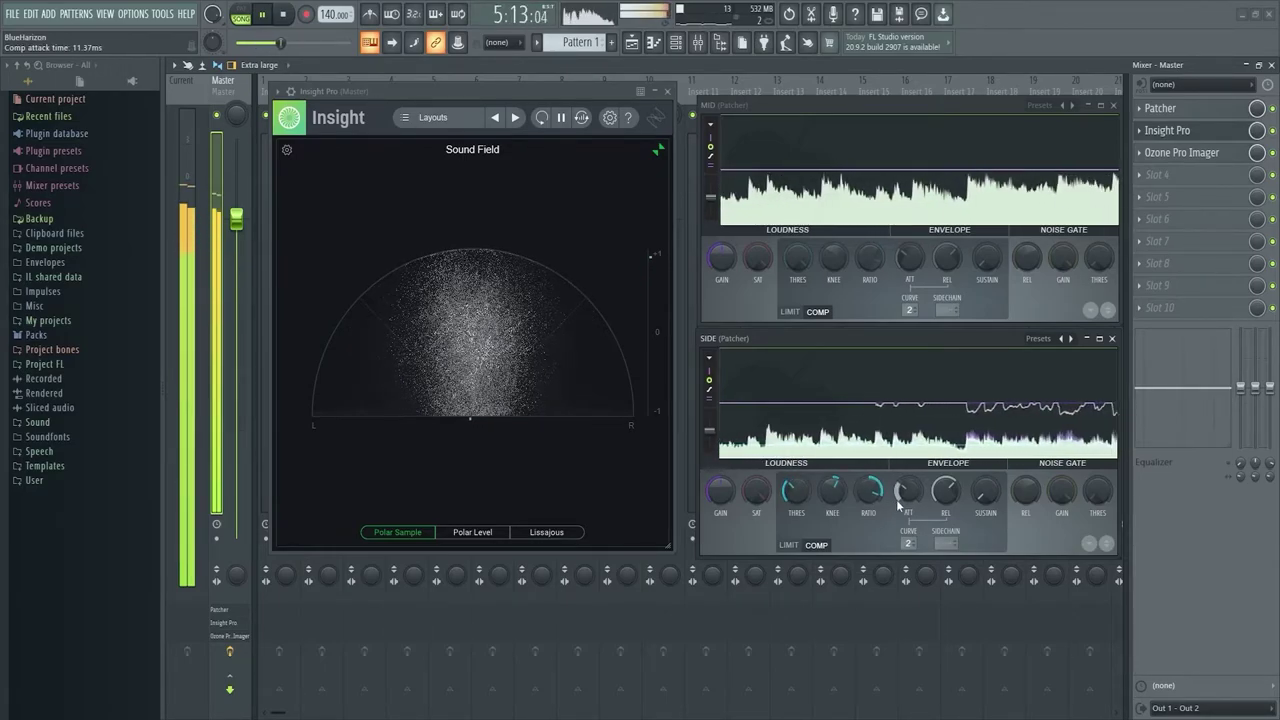
left_click_drag(908, 490, 911, 497)
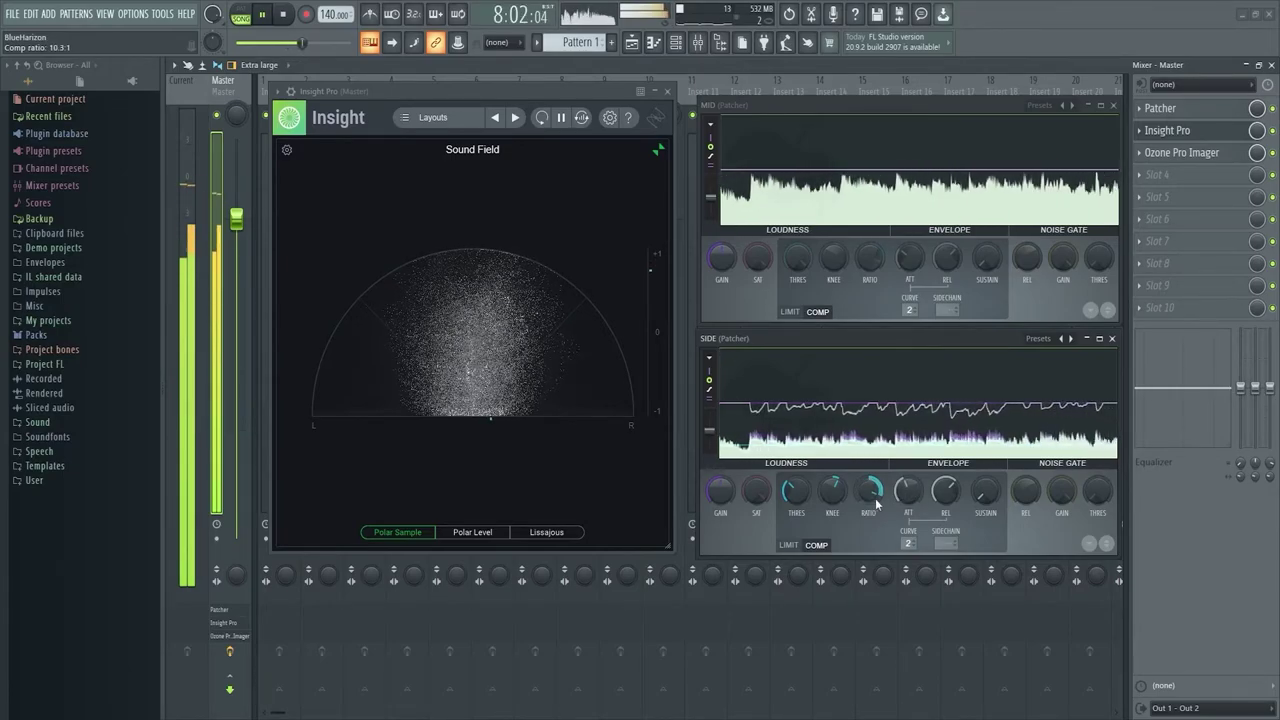